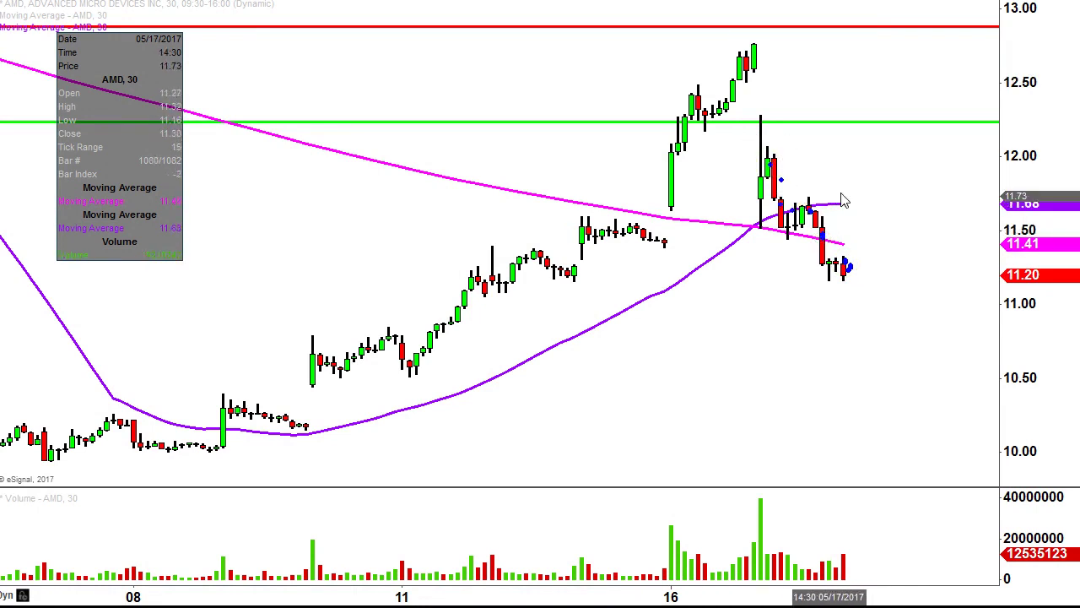
# - Frame the May 17 sell-off candles with a blue rectangle and clear the markup
pyautogui.moveTo(794, 138); pyautogui.dragTo(858, 292)
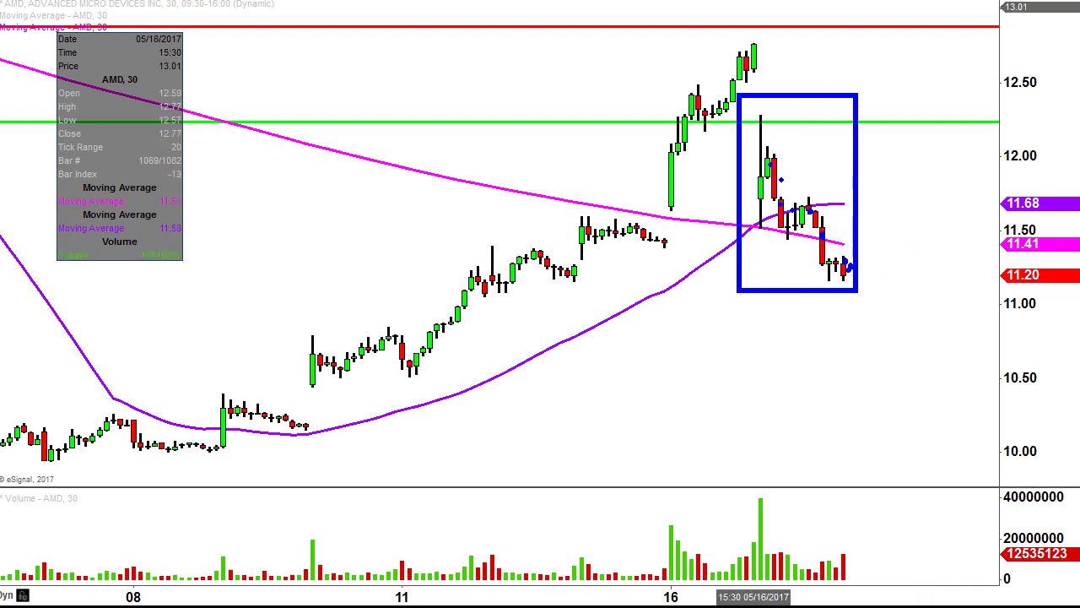
pyautogui.press('Escape')
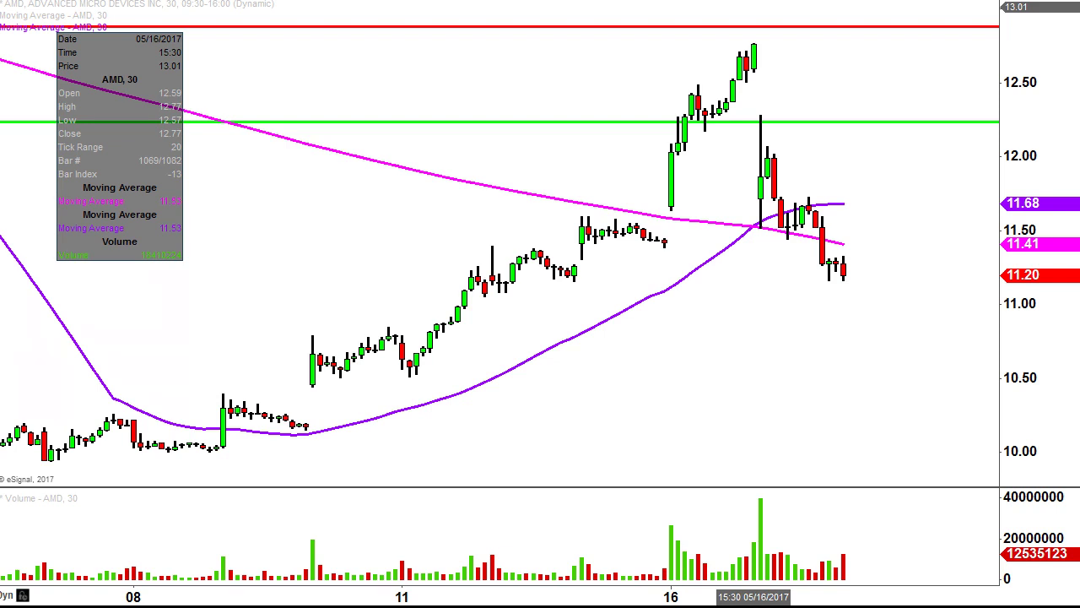
# - Delete the red horizontal line at 12.88 from the AMD chart
pyautogui.click(638, 28)
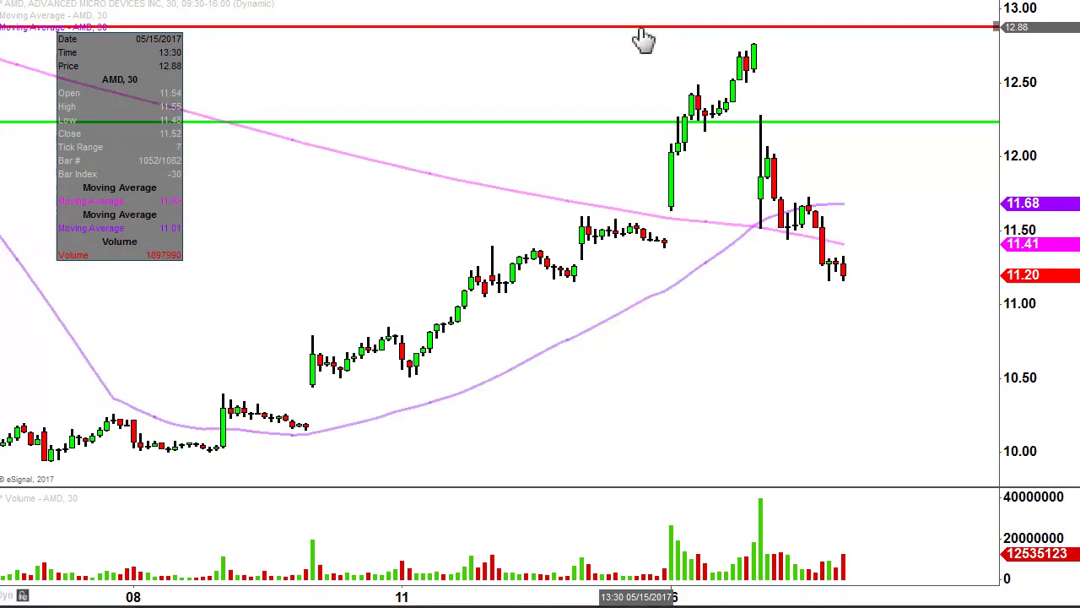
pyautogui.press('Delete')
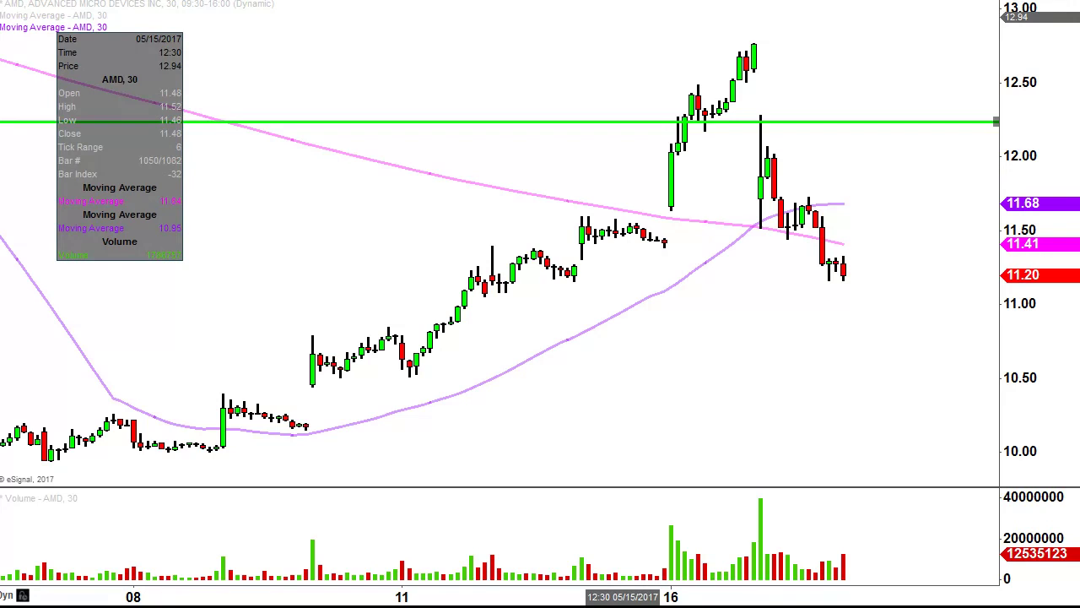
pyautogui.click(484, 90)
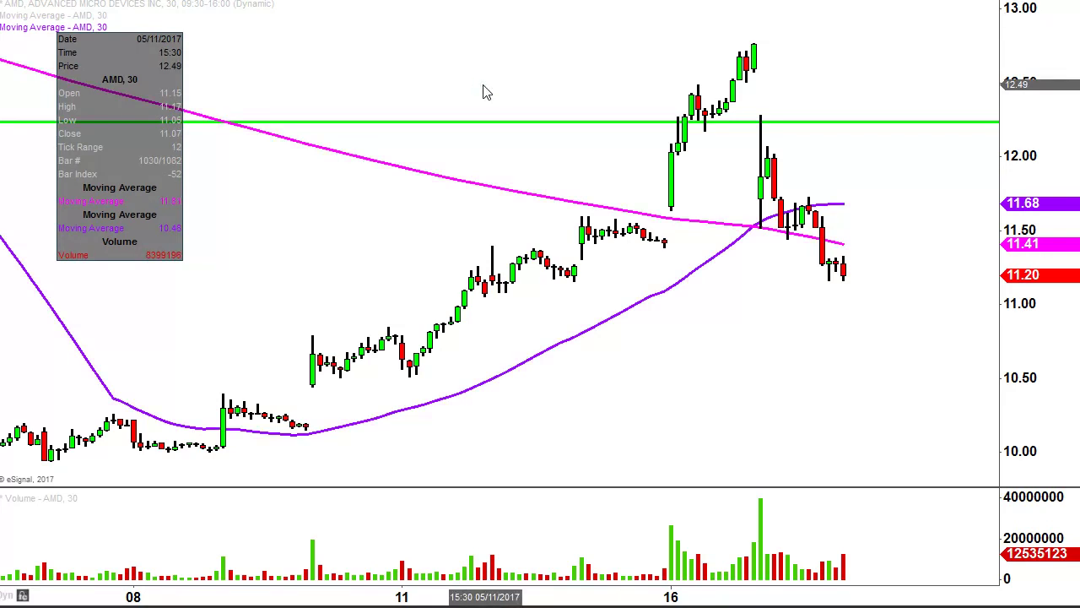
# - Change the color of the green horizontal line at 12.24 to red
pyautogui.click(519, 123)
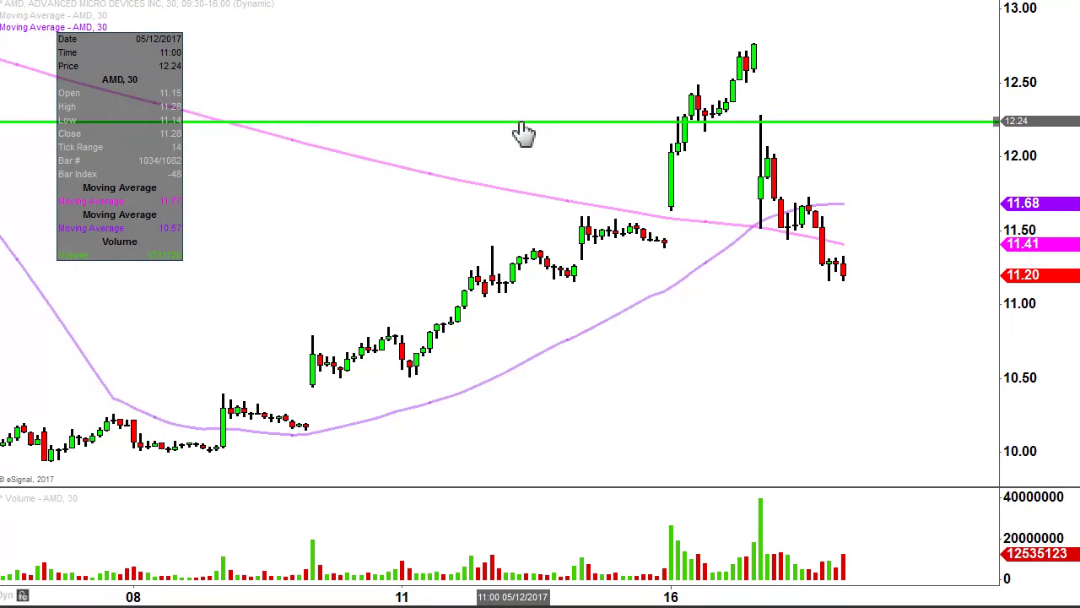
pyautogui.rightClick(516, 123)
pyautogui.click(543, 137)
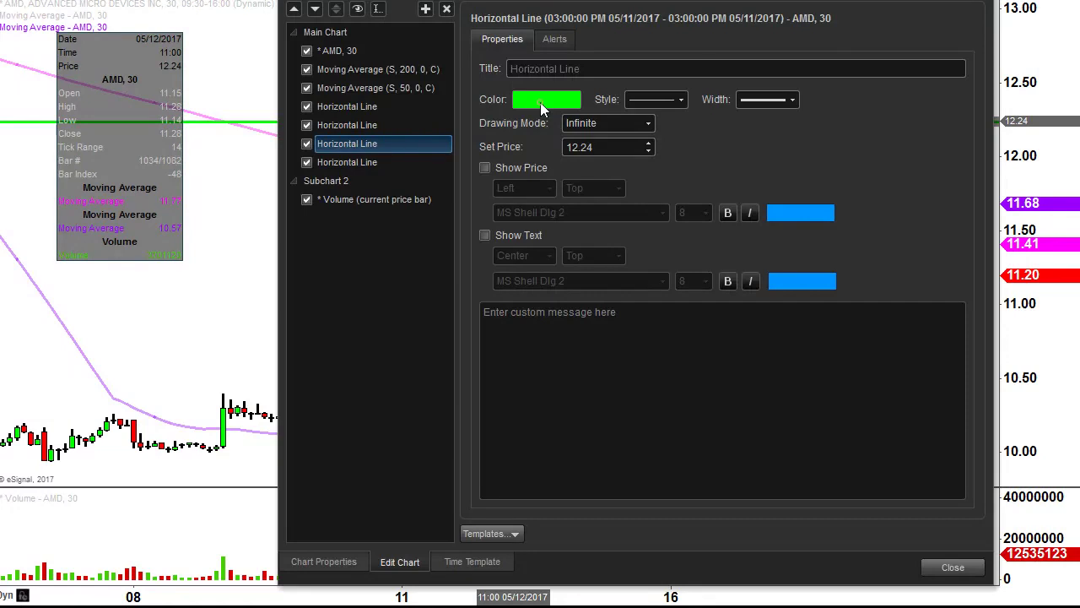
pyautogui.click(660, 0)
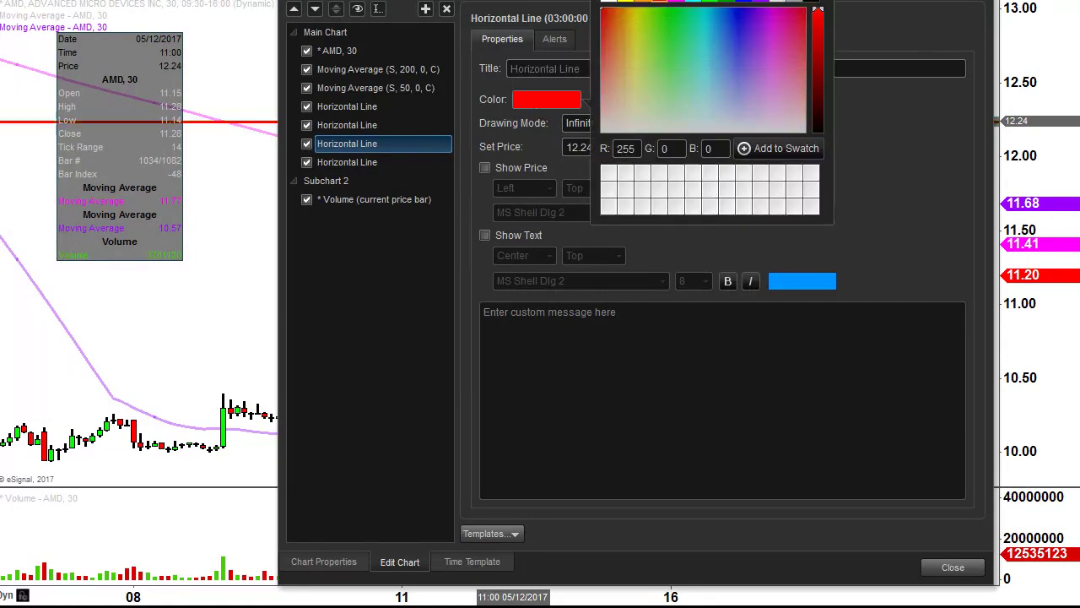
pyautogui.click(942, 567)
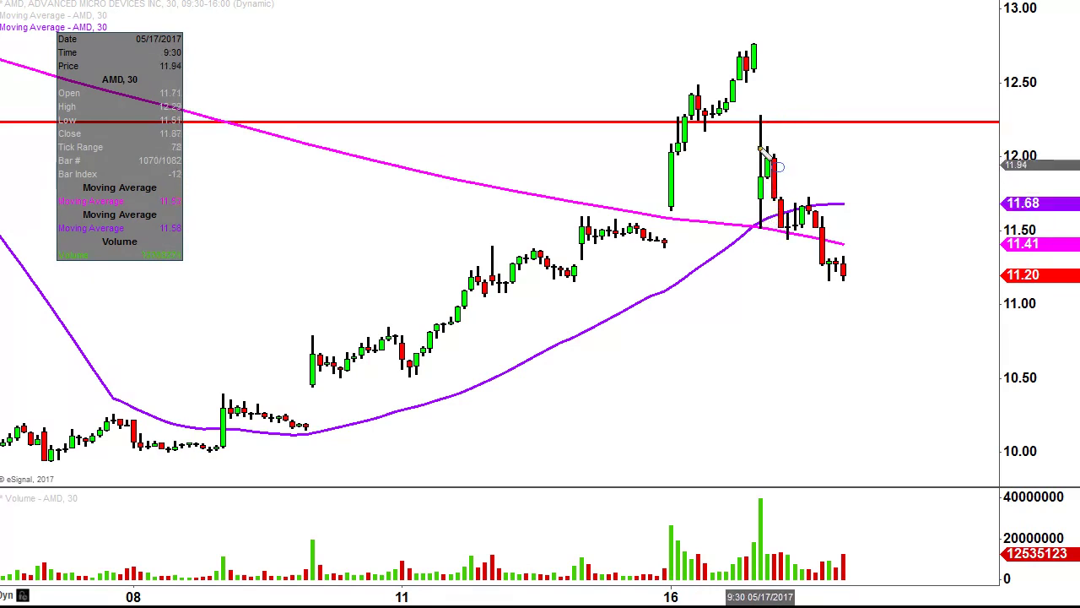
# - Circle the May 17 opening bar's high at the red line in blue and undo the circle
pyautogui.moveTo(746, 109); pyautogui.dragTo(783, 133)
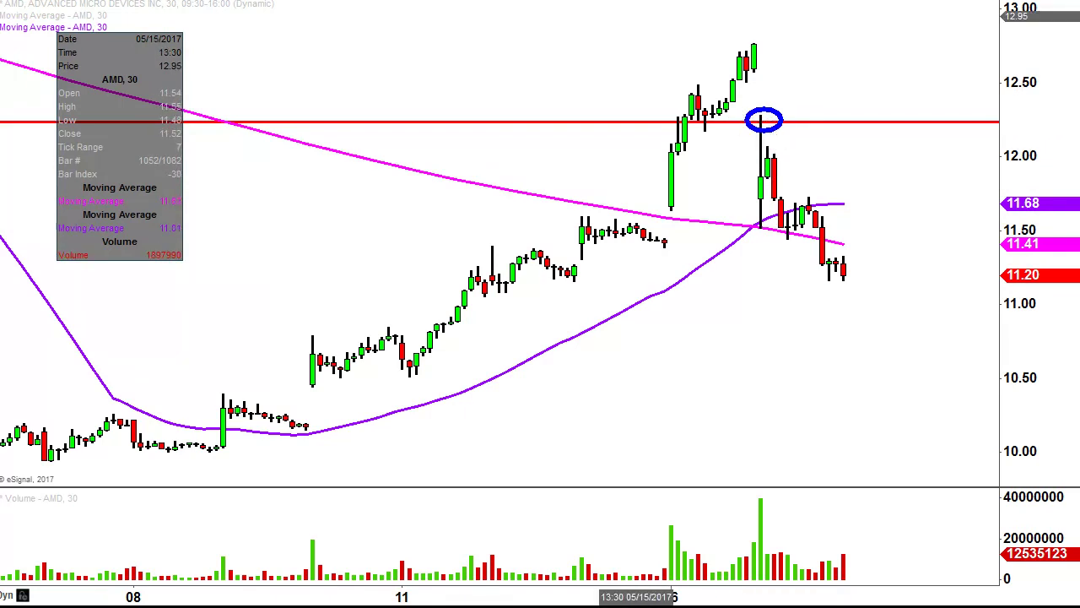
pyautogui.hotkey('ctrl', 'z')
# - Sketch blue arrows to the end of the purple moving average and down along the latest drop, and clear the markup
pyautogui.hotkey('ctrl', 'shift', 'd')
pyautogui.moveTo(898, 183)
pyautogui.mouseDown()
pyautogui.moveTo(841, 199)
pyautogui.moveTo(859, 197)
pyautogui.mouseUp()
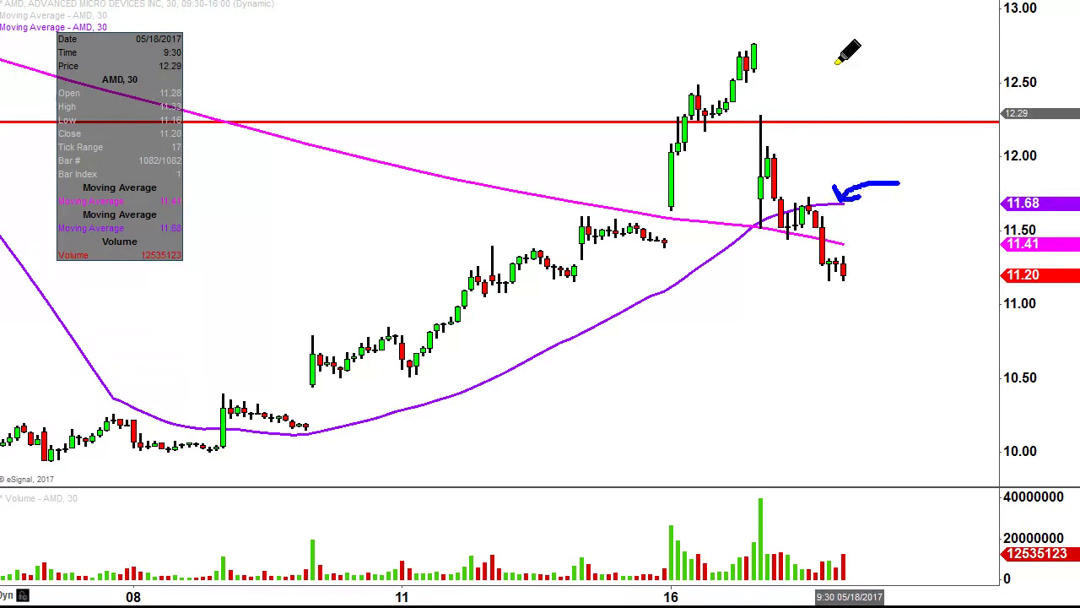
pyautogui.rightClick(835, 65)
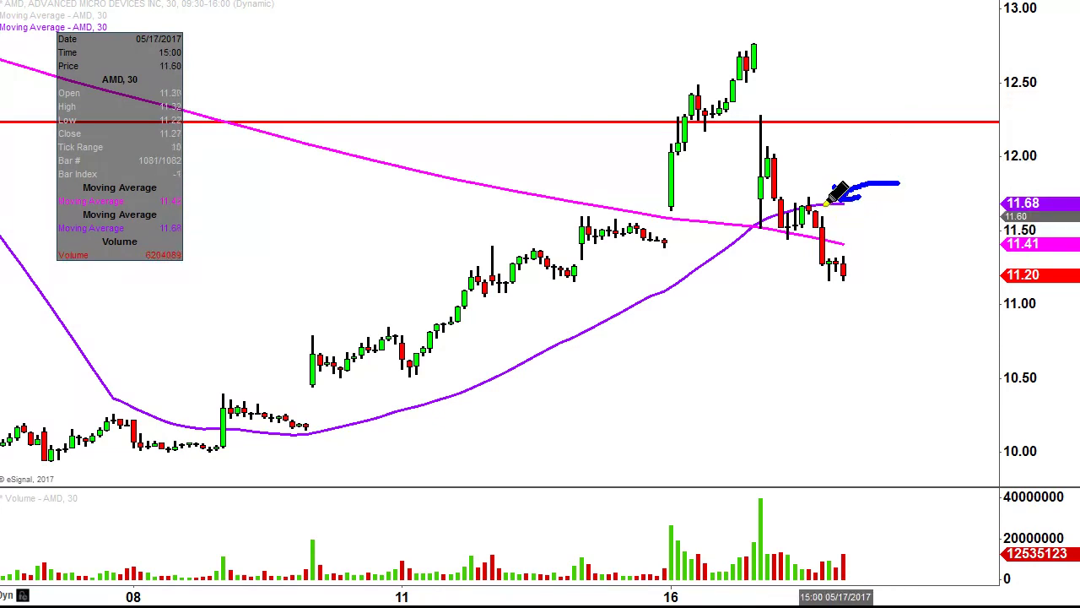
pyautogui.moveTo(795, 205); pyautogui.dragTo(844, 270)
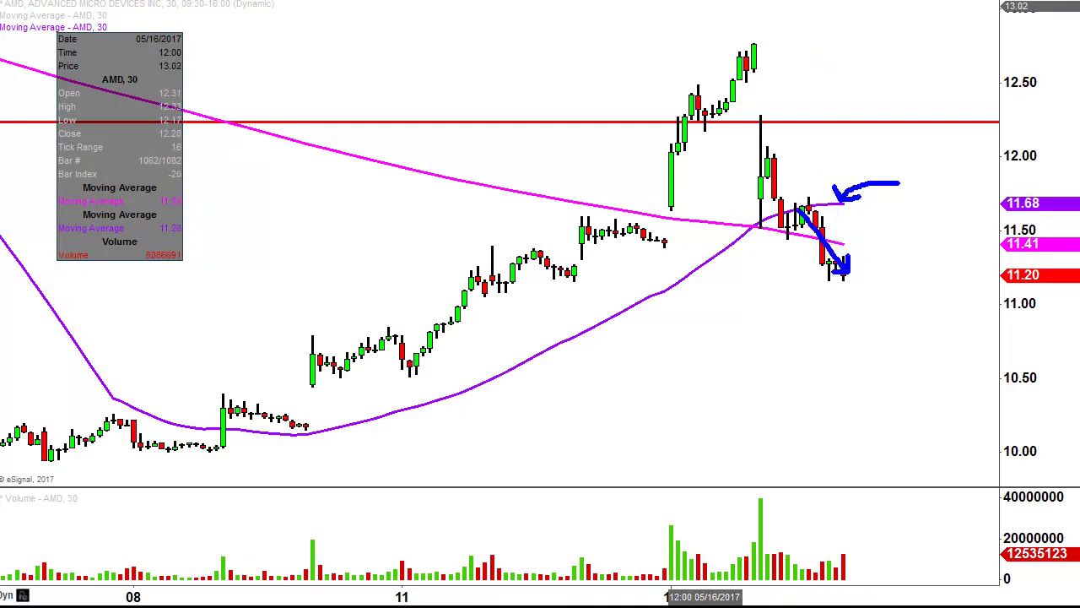
pyautogui.press('Escape')
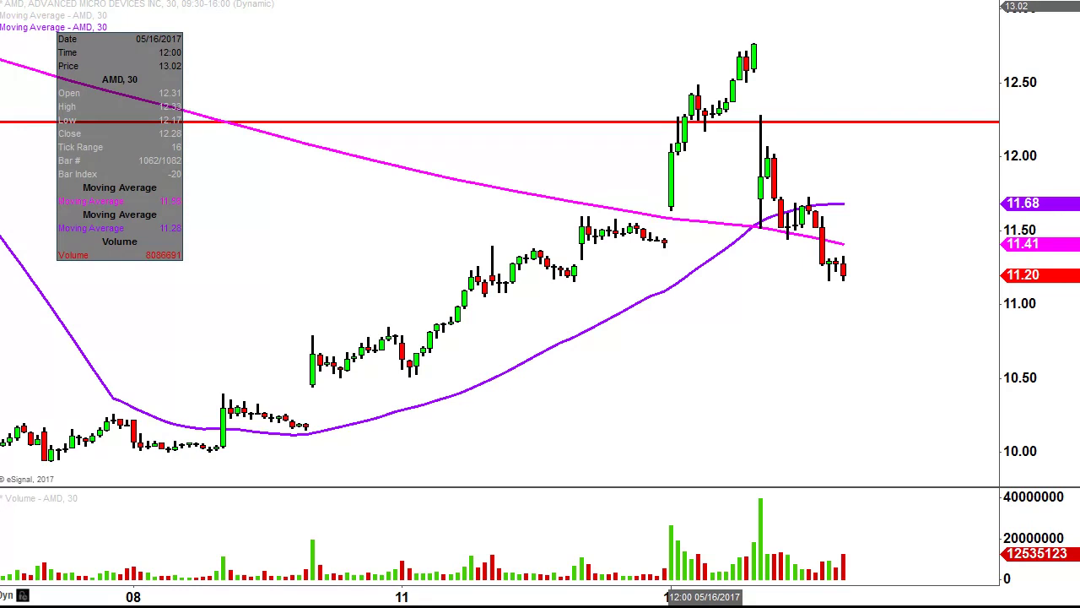
# - Place a green horizontal line at about 11.16, along the lows of the latest candles
pyautogui.click(303, 279)
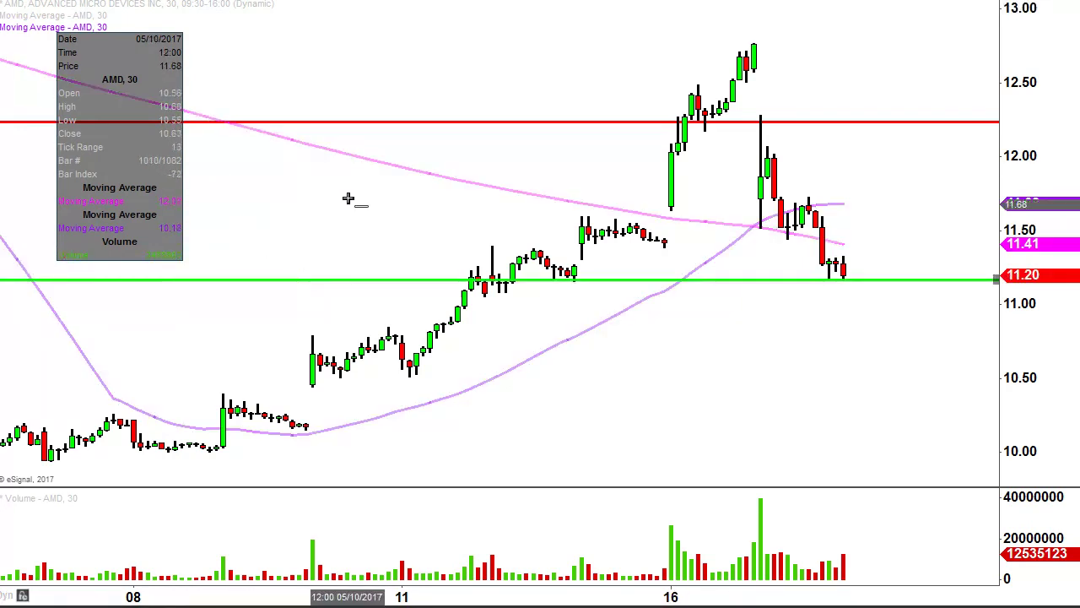
pyautogui.moveTo(335, 283)
pyautogui.mouseDown()
pyautogui.moveTo(347, 242)
pyautogui.moveTo(334, 283)
pyautogui.mouseUp()
pyautogui.click(334, 258)
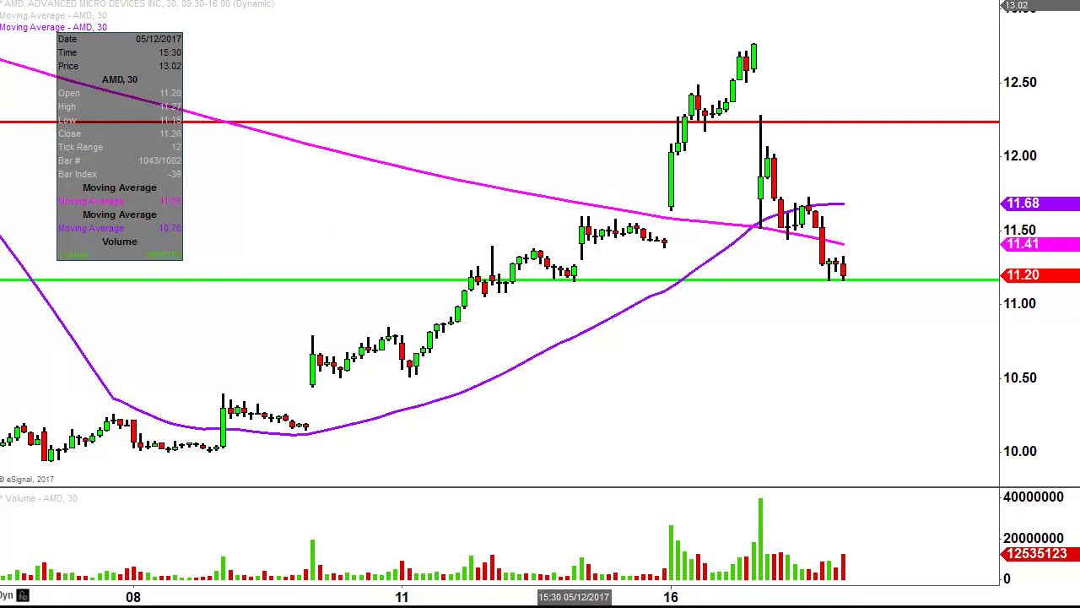
# - Box the latest lows and the May 12 closing lows on the green line with small blue rectangles
pyautogui.moveTo(817, 271); pyautogui.dragTo(863, 287)
pyautogui.moveTo(541, 270); pyautogui.dragTo(586, 288)
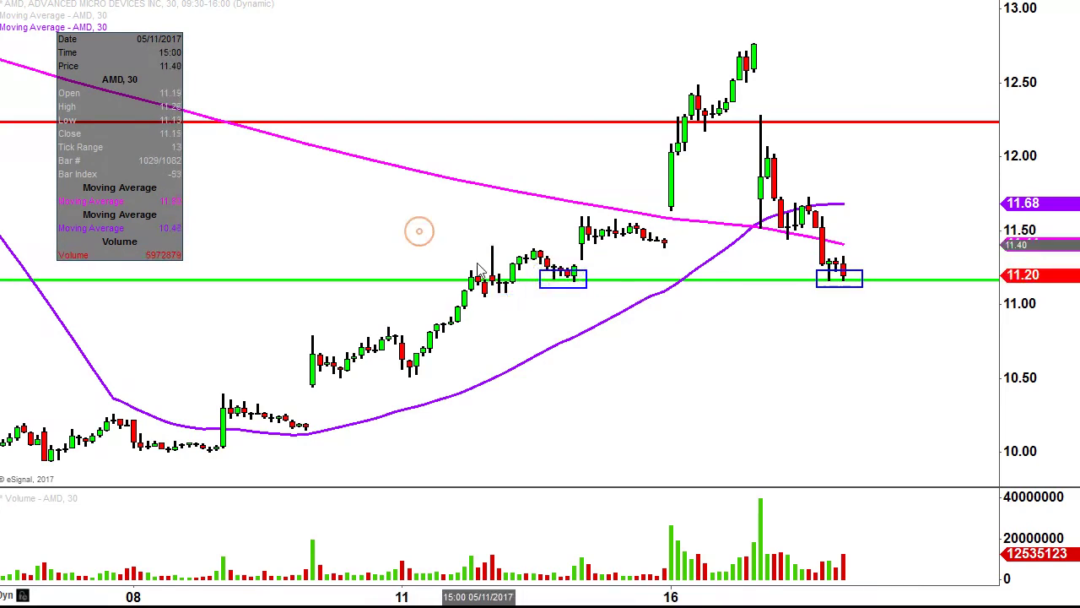
# - Duplicate the green horizontal line and move the copy down to 10.81
pyautogui.rightClick(439, 280)
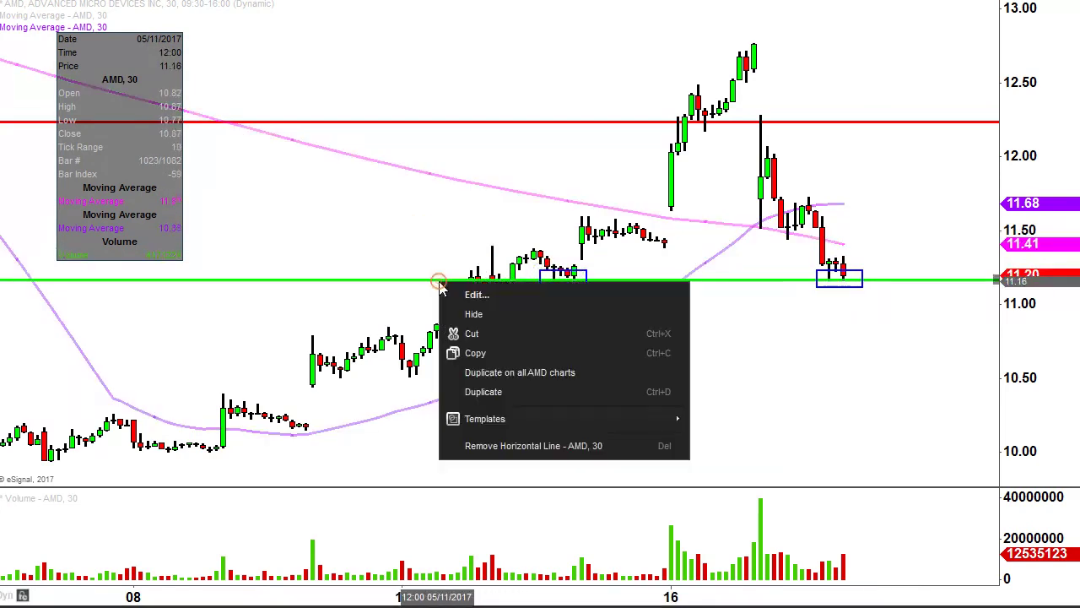
pyautogui.click(490, 391)
pyautogui.moveTo(442, 297); pyautogui.dragTo(464, 339)
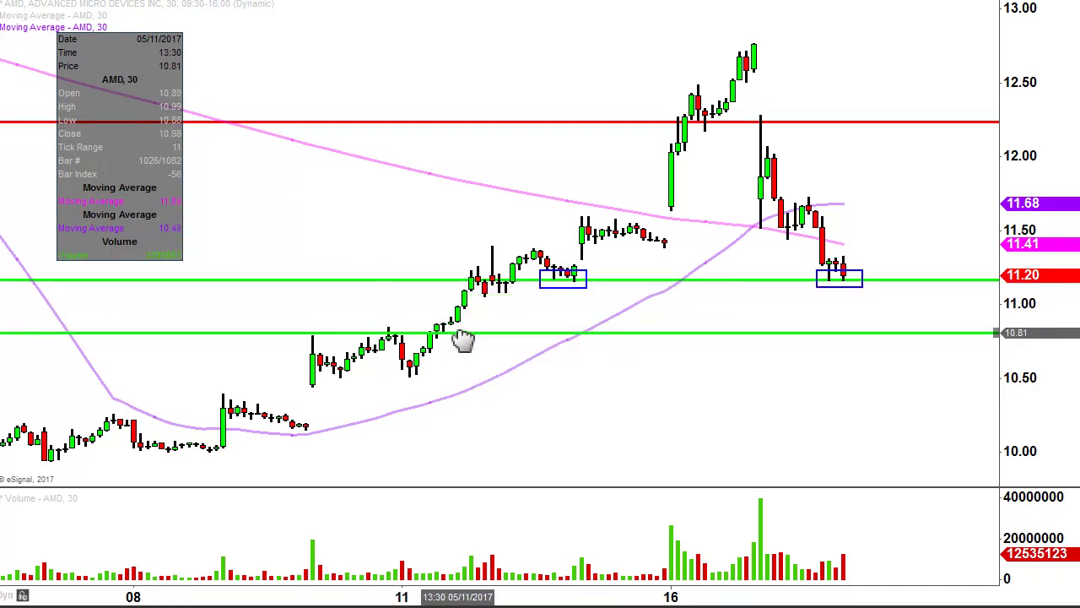
pyautogui.click(455, 186)
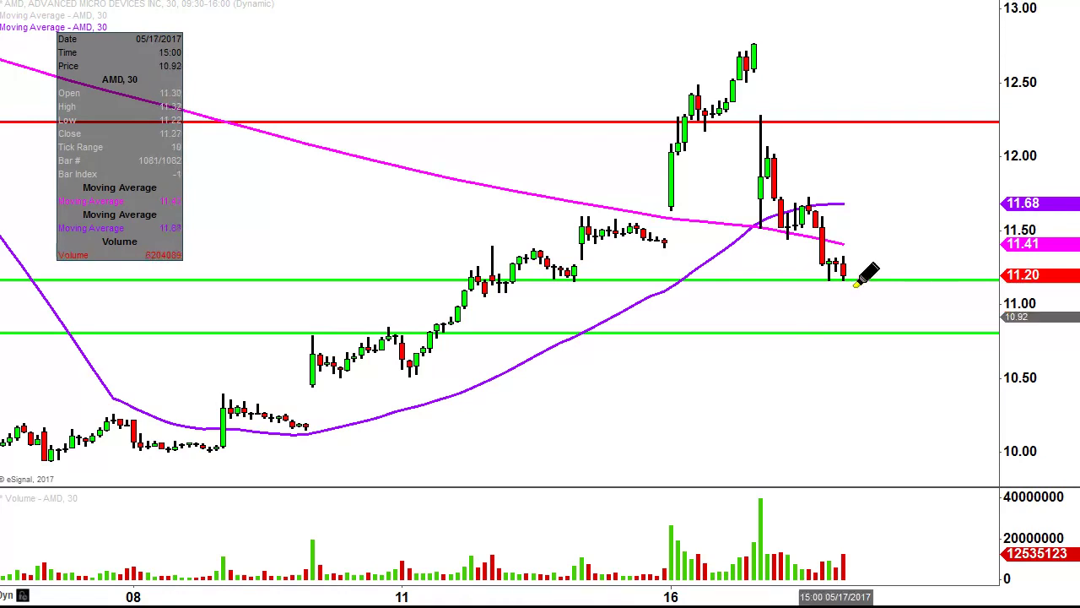
# - Sketch a blue projected base near 11.00 with a rebound arrow, and underline it and the two earlier bases in light blue
pyautogui.moveTo(843, 269)
pyautogui.mouseDown()
pyautogui.moveTo(865, 299)
pyautogui.moveTo(954, 288)
pyautogui.moveTo(993, 175)
pyautogui.moveTo(976, 183)
pyautogui.mouseUp()
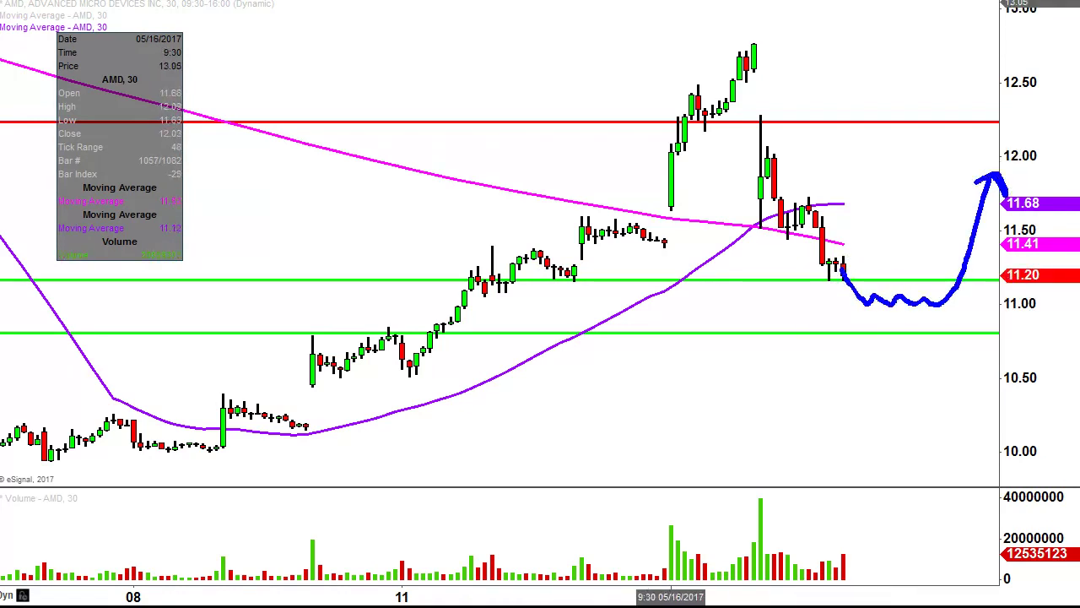
pyautogui.moveTo(819, 297); pyautogui.dragTo(953, 302)
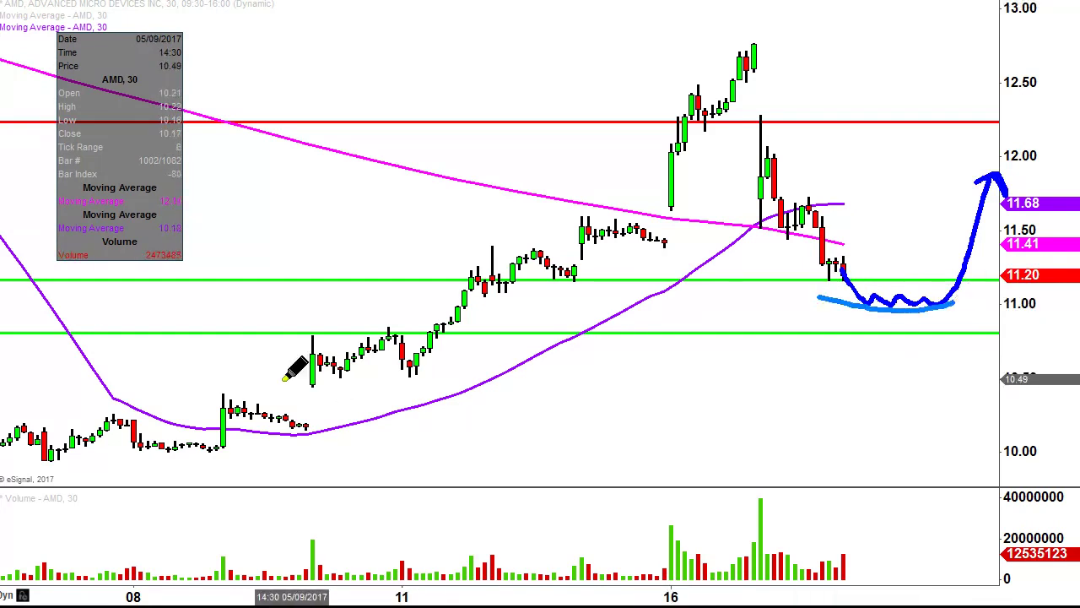
pyautogui.moveTo(270, 378); pyautogui.dragTo(418, 371)
pyautogui.moveTo(34, 457); pyautogui.dragTo(157, 466)
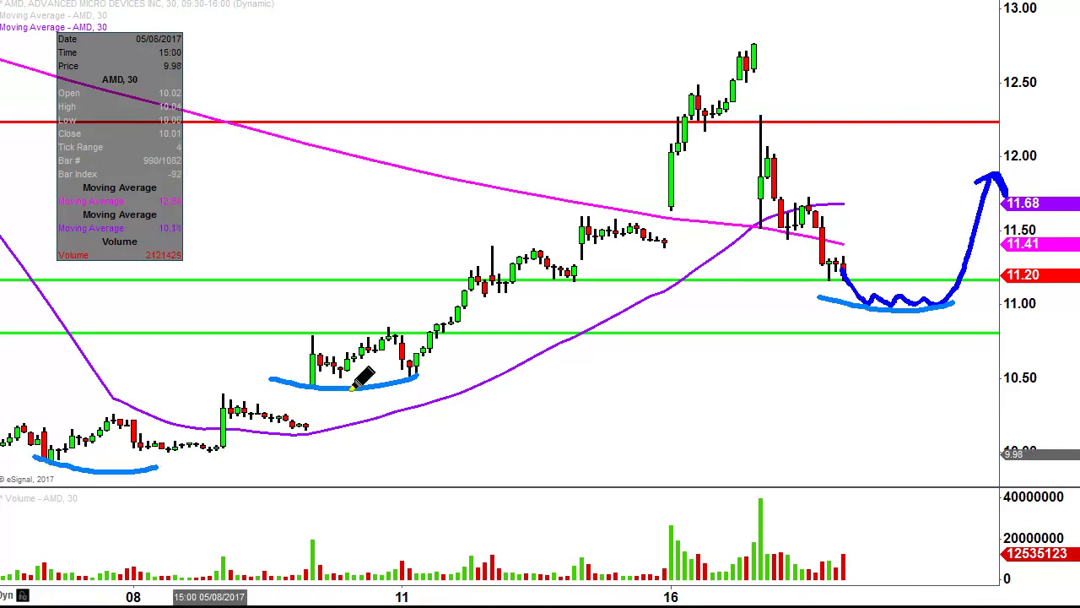
# - Connect the three underlined bases with light-blue arcs ending in an upward arrow, and clear all the markup
pyautogui.moveTo(111, 461)
pyautogui.mouseDown()
pyautogui.moveTo(216, 285)
pyautogui.moveTo(363, 348)
pyautogui.moveTo(450, 174)
pyautogui.moveTo(807, 222)
pyautogui.moveTo(903, 291)
pyautogui.moveTo(989, 173)
pyautogui.moveTo(986, 201)
pyautogui.moveTo(984, 178)
pyautogui.moveTo(960, 178)
pyautogui.mouseUp()
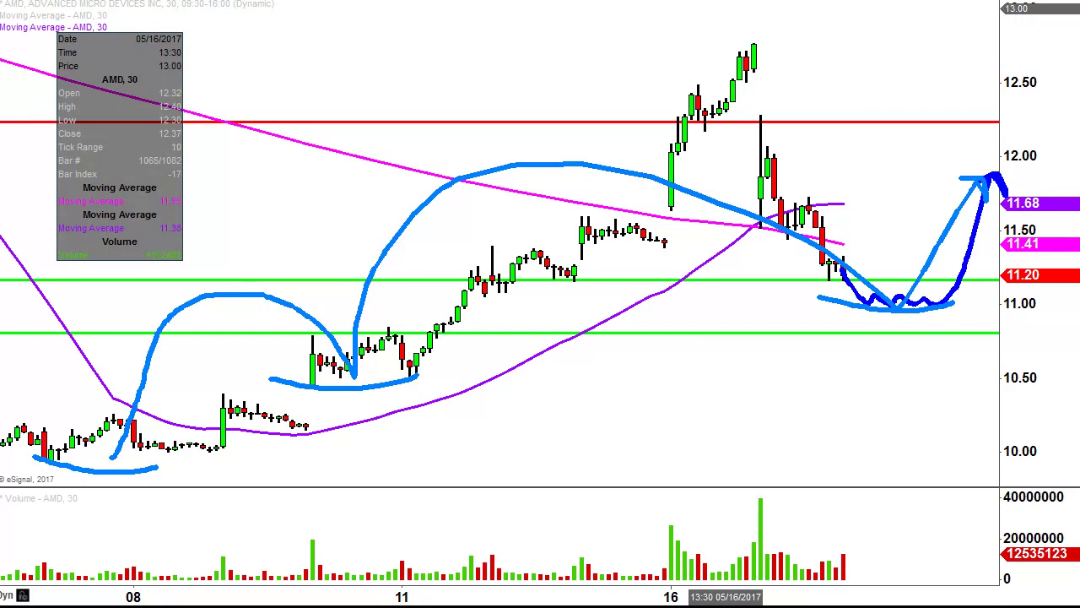
pyautogui.press('Escape')
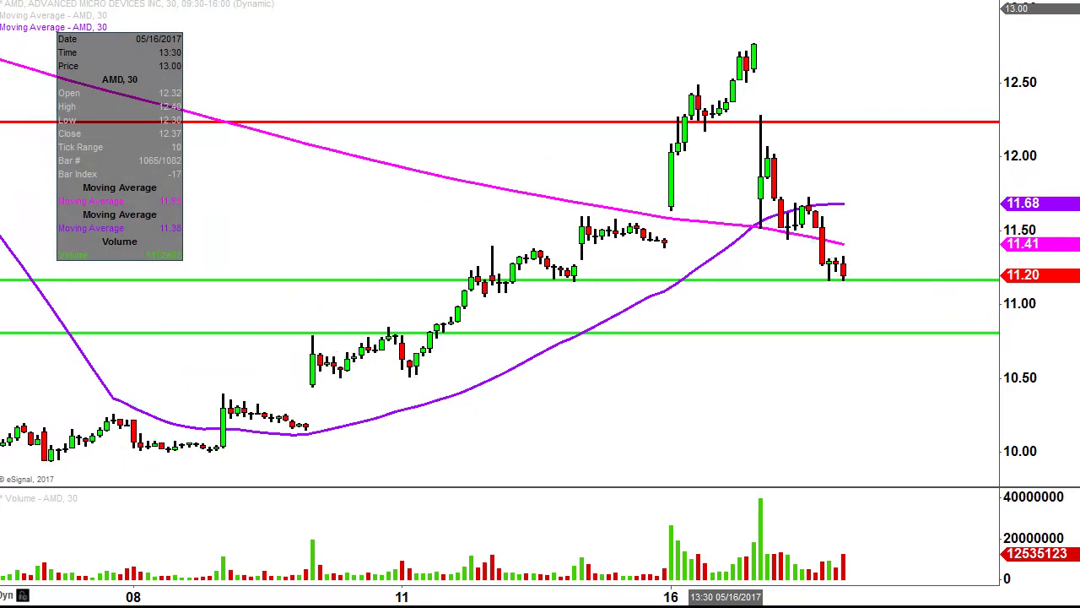